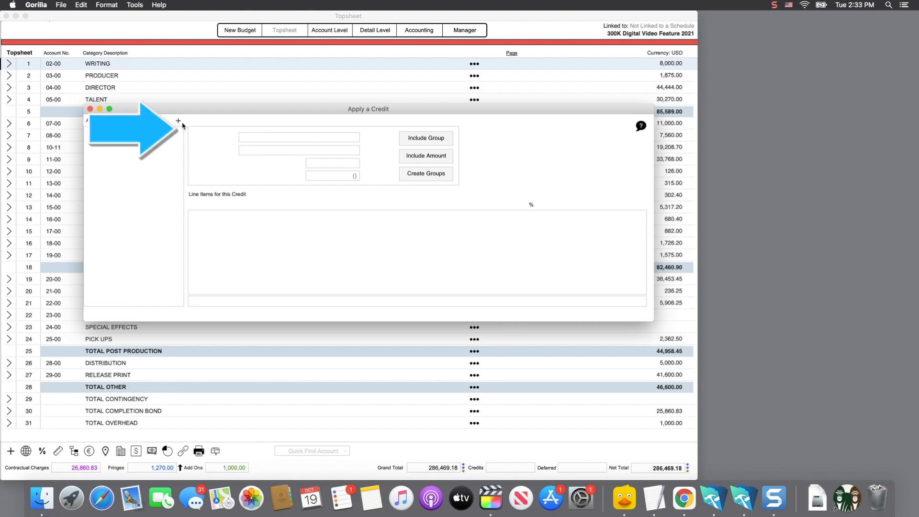
Add a new applied credit to the budget and name it Tax Credit.
click(179, 120)
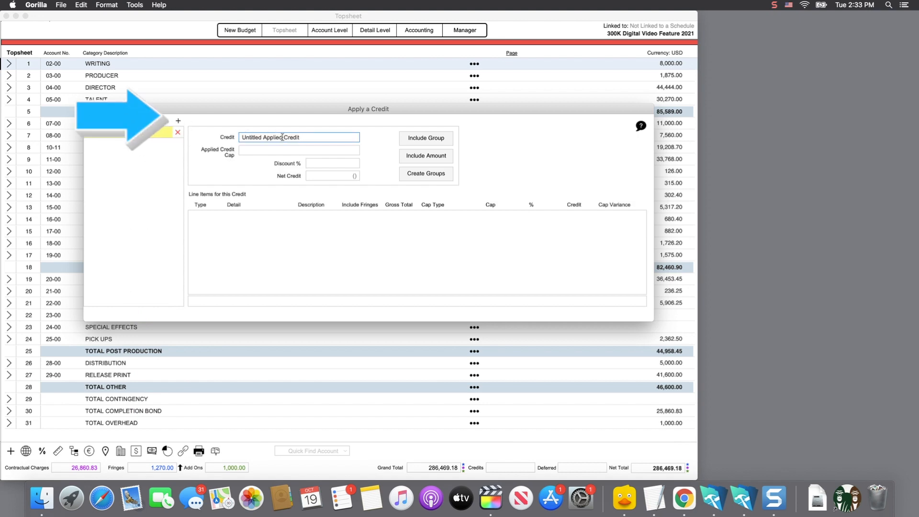
drag(282, 138, 221, 137)
text(Tax)
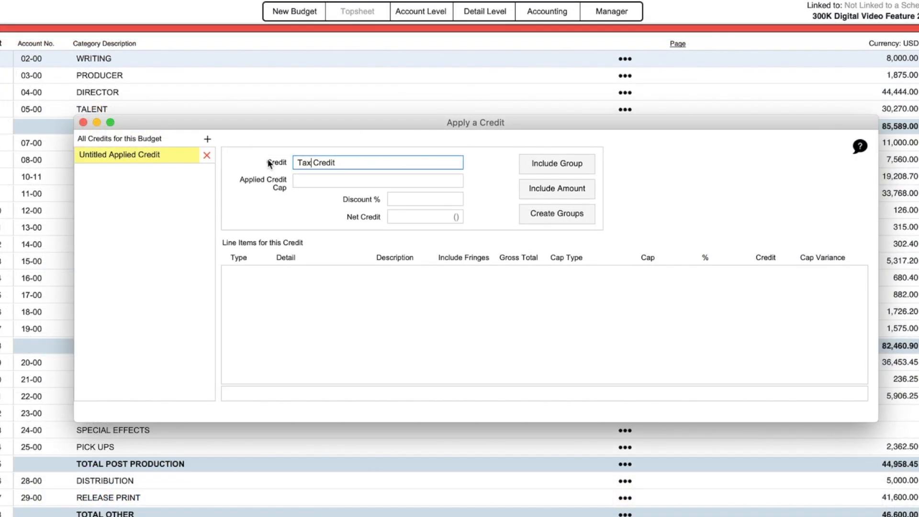
key(Return)
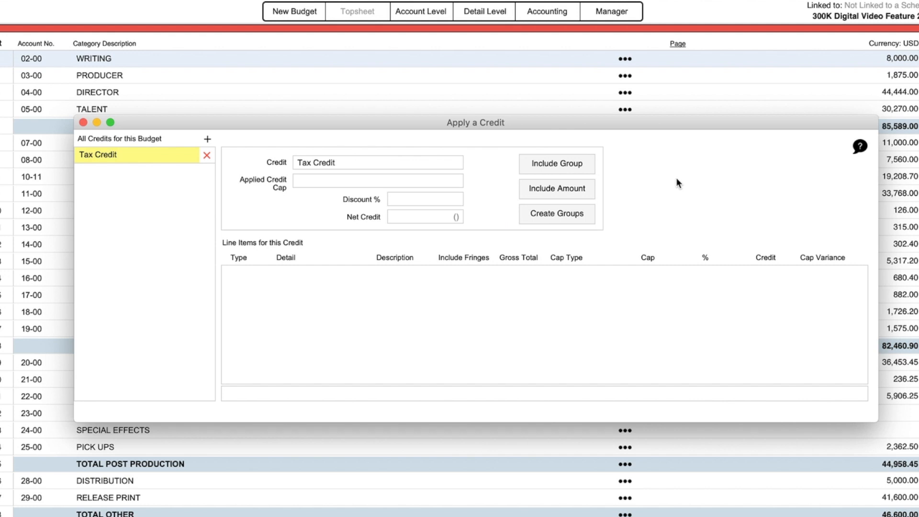
Include the Crew Group in the Tax Credit at 20% and close the credit window.
click(575, 163)
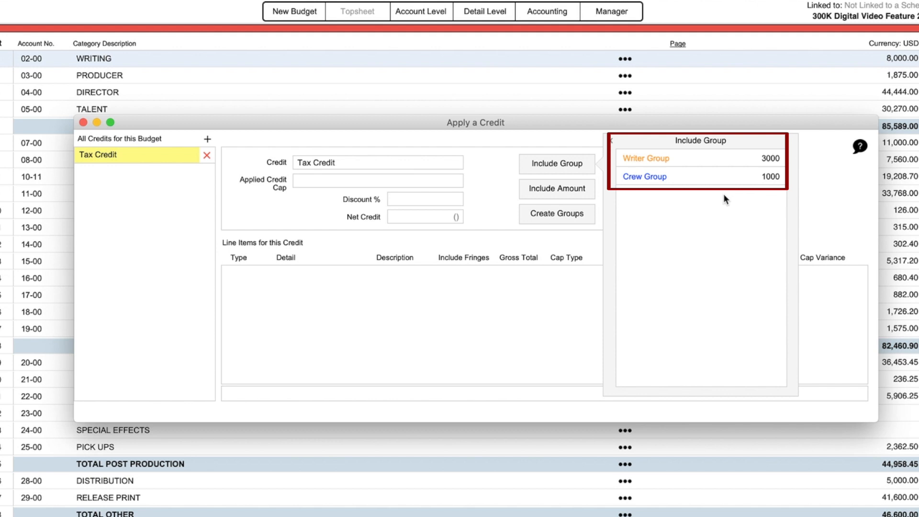
click(647, 179)
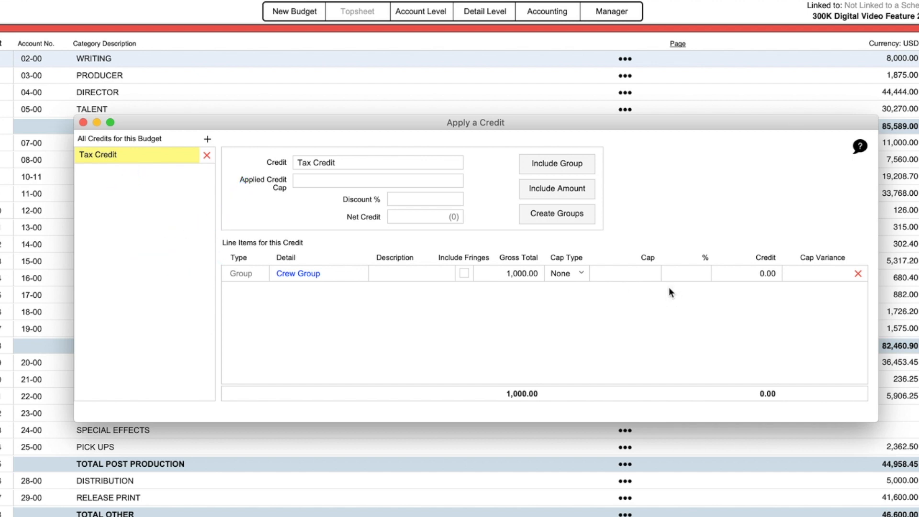
click(702, 273)
text(20)
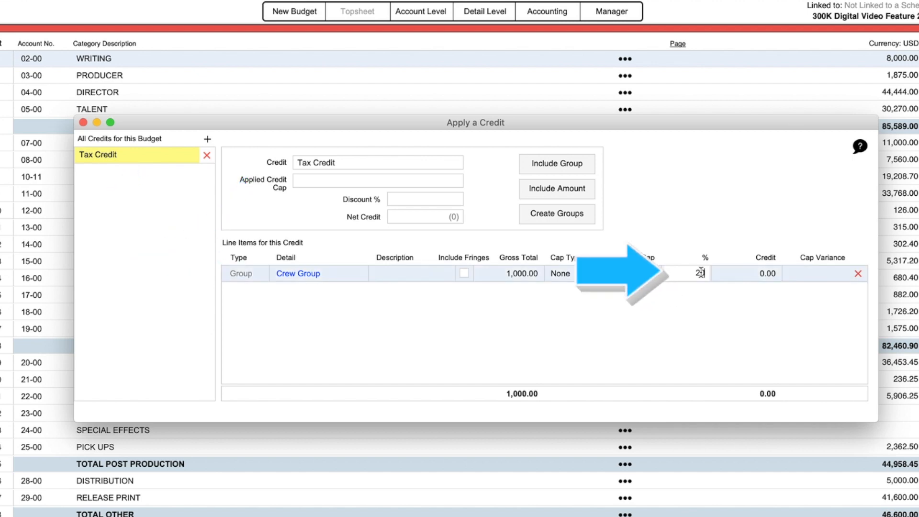
key(Return)
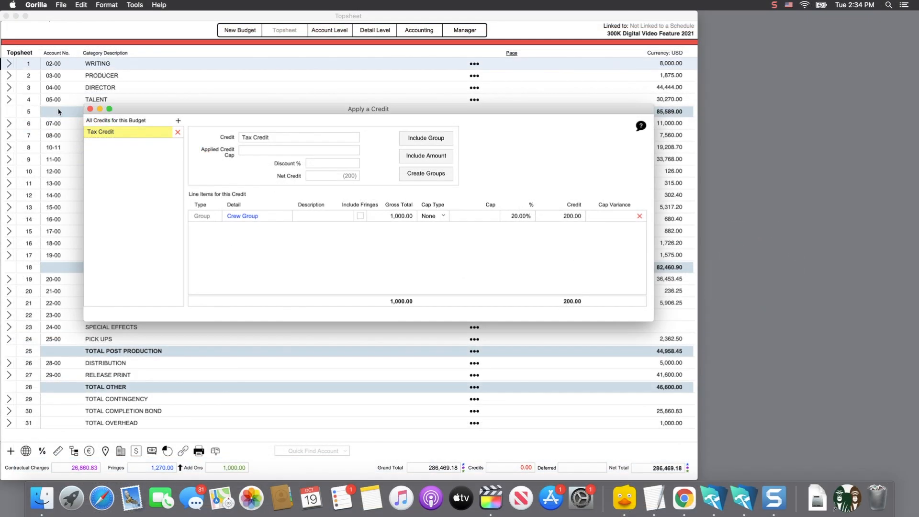
click(90, 109)
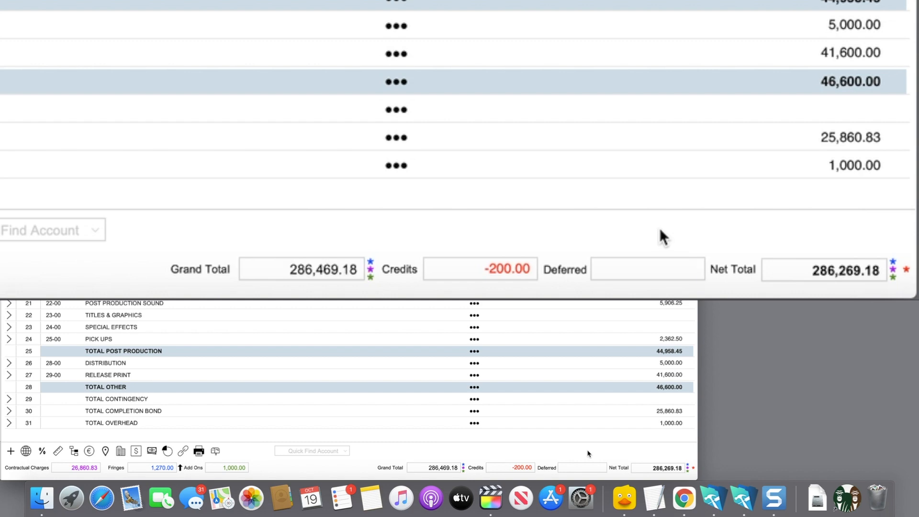
Reopen the budget's credits and give the Crew Group line item a cap of 500 with cap type QS.
click(523, 469)
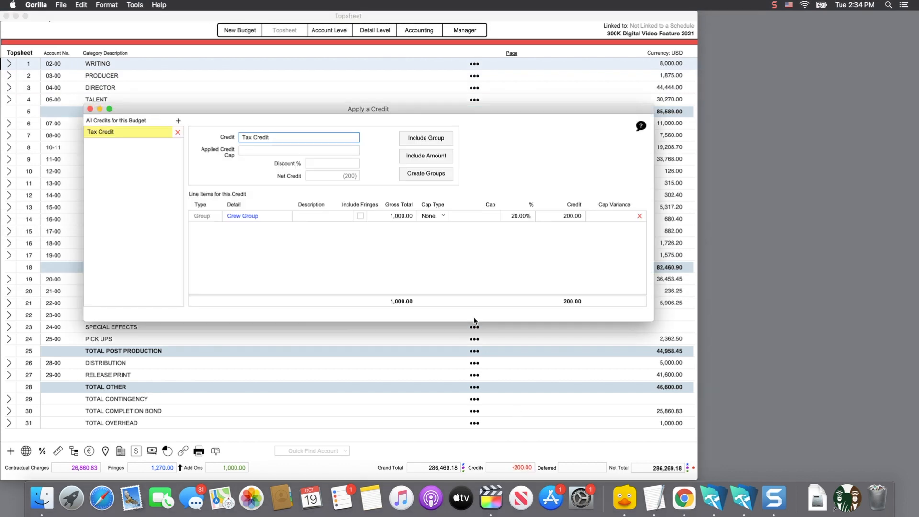
click(428, 218)
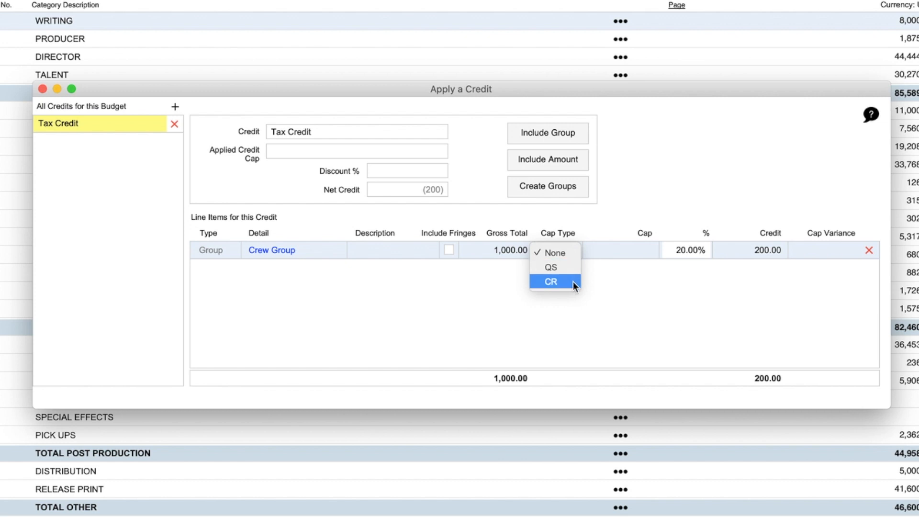
click(624, 188)
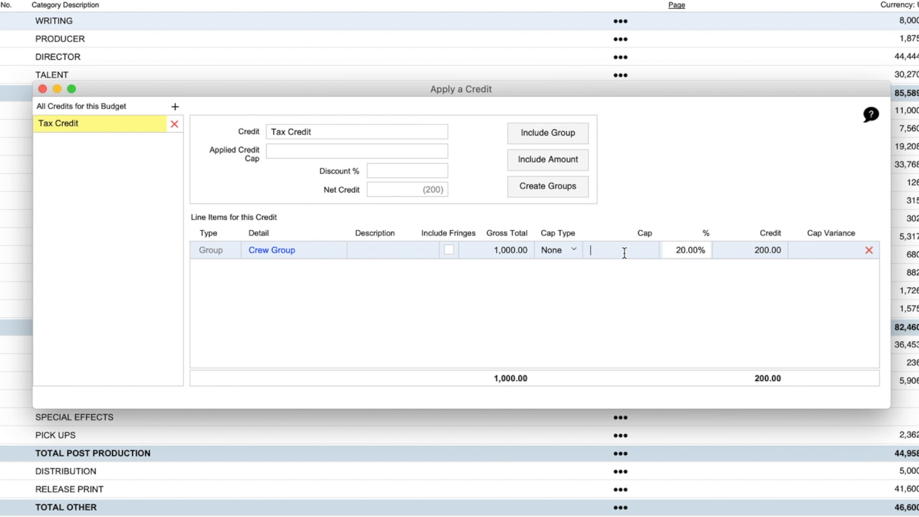
text(500)
click(631, 206)
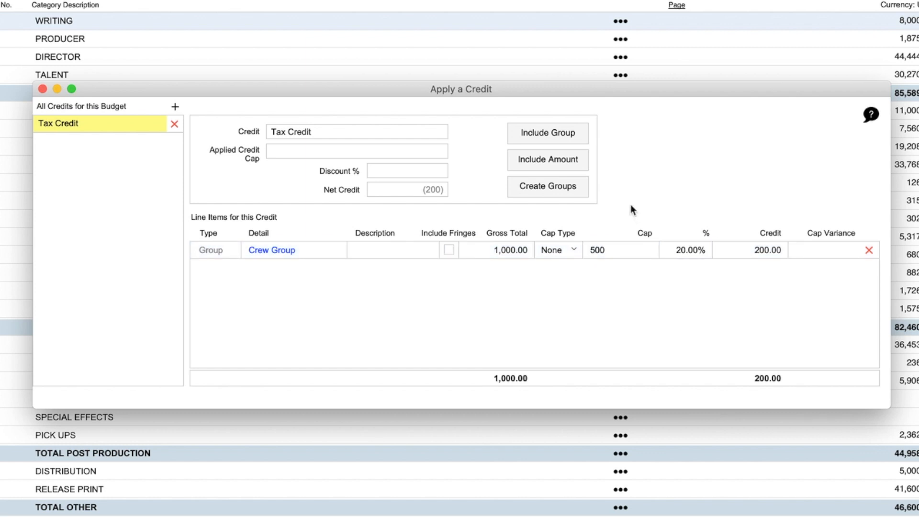
click(572, 248)
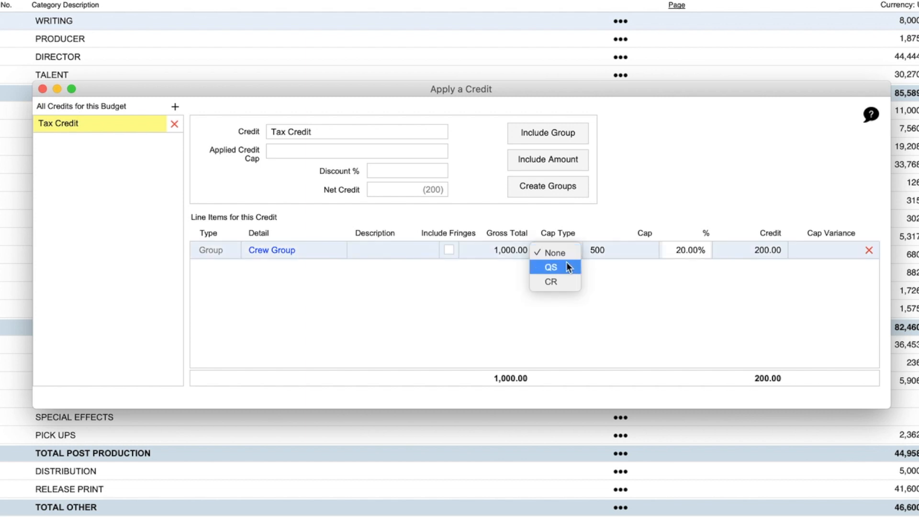
click(566, 266)
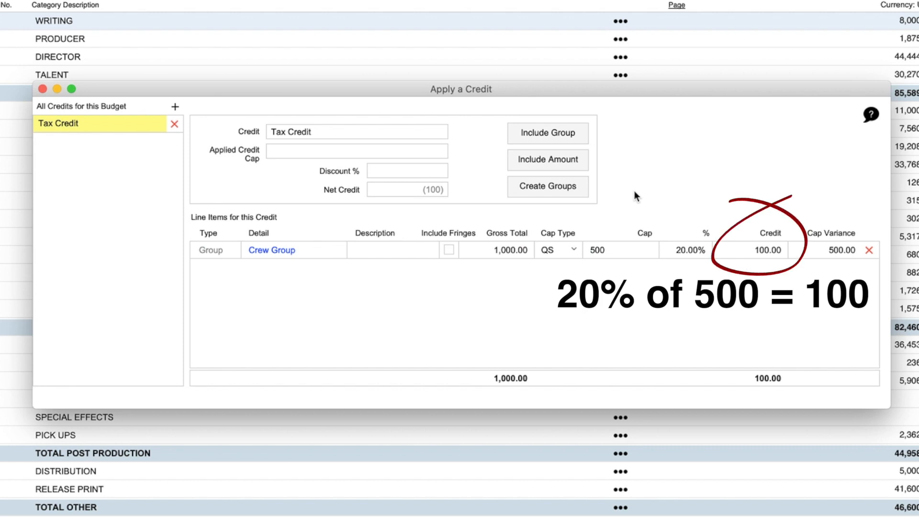
Change the Crew Group line item's cap type to CR and its percentage to 25.
click(574, 248)
click(570, 267)
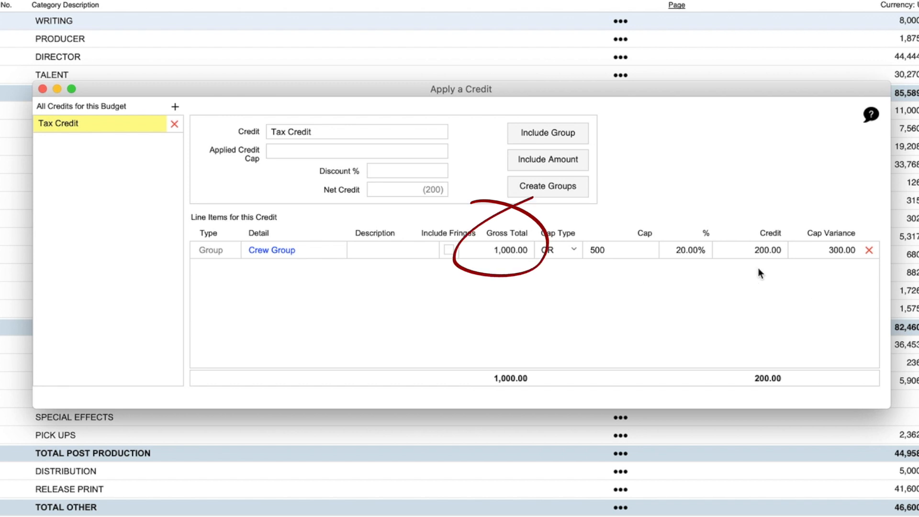
click(768, 250)
click(698, 250)
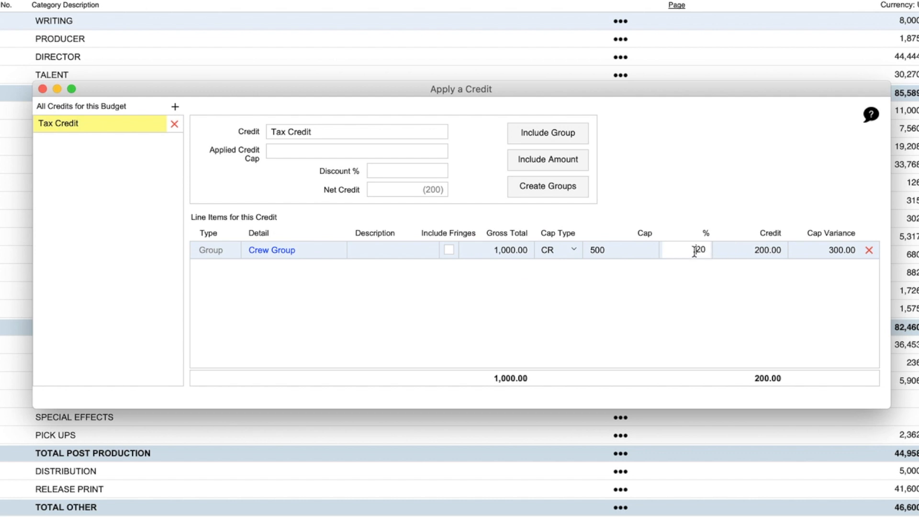
double_click(694, 250)
text(25)
click(717, 208)
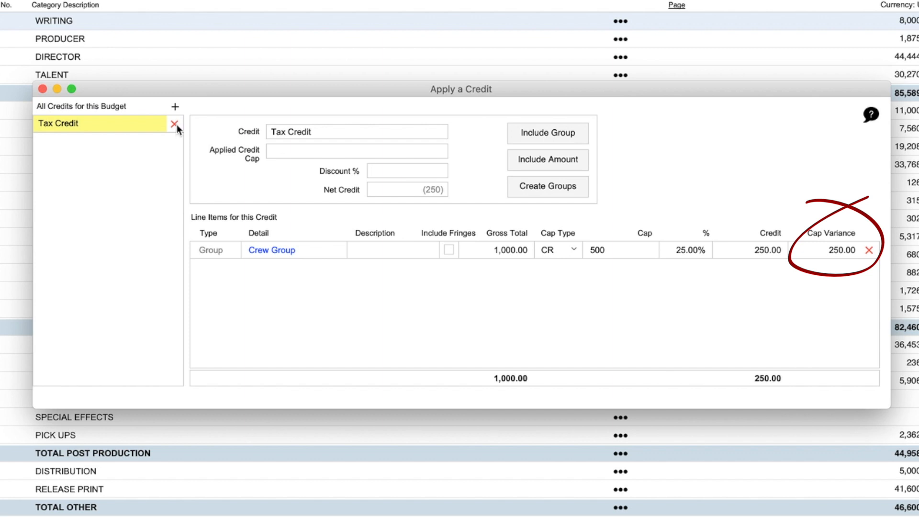
Add a second applied credit to the budget and name it Arizona Credit.
click(174, 106)
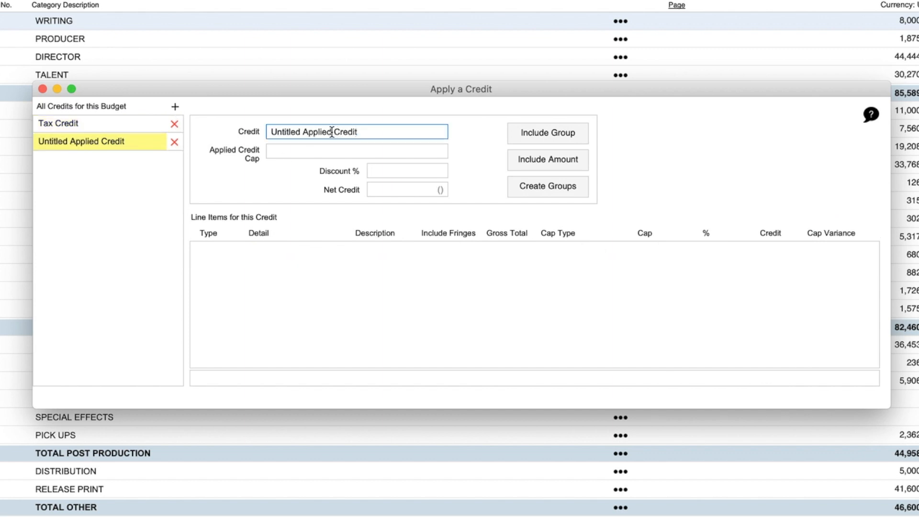
drag(331, 132, 270, 135)
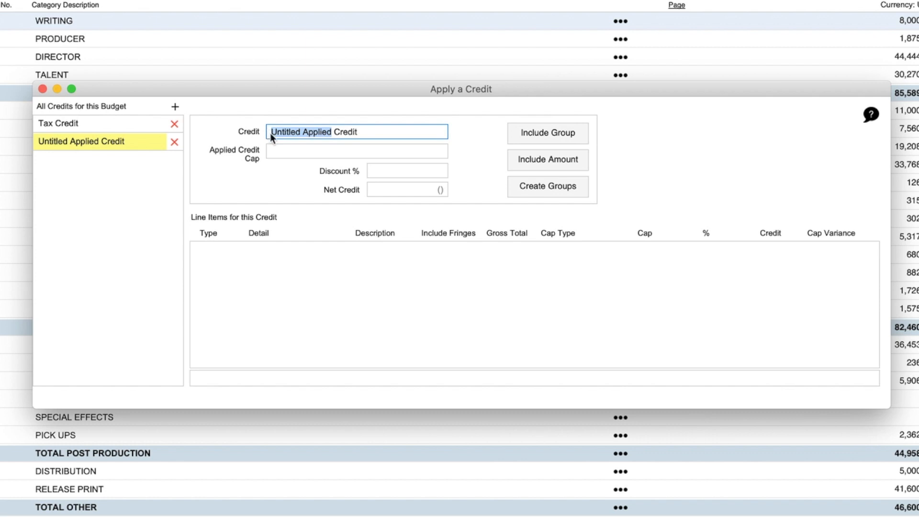
text(Arizo)
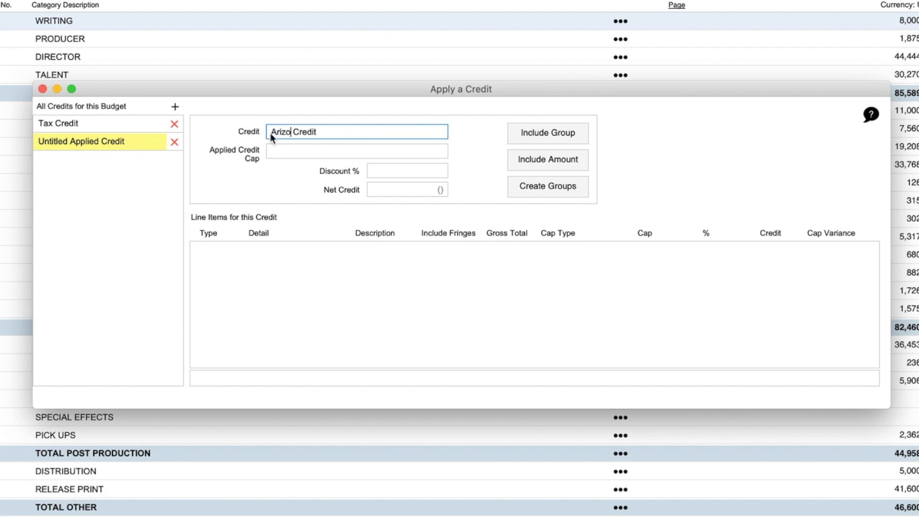
text(na)
click(273, 171)
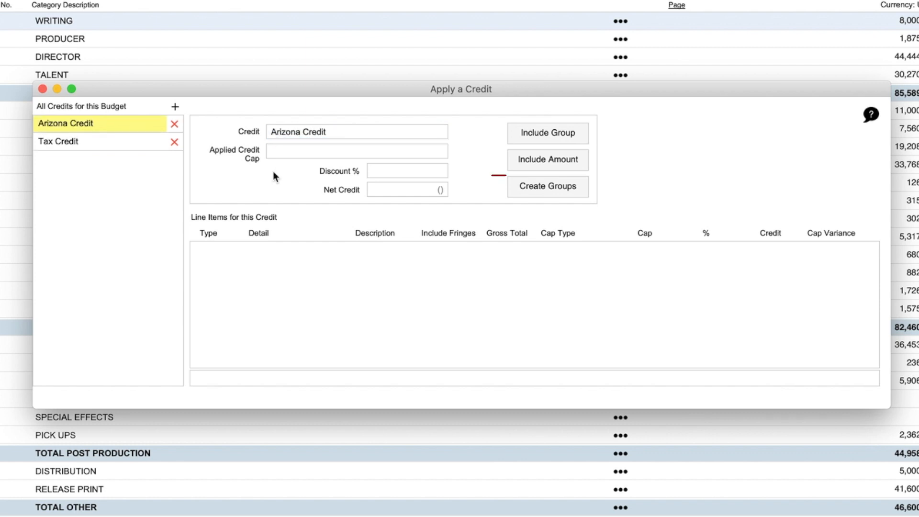
Include a user-defined amount in the Arizona Credit and enter Tuscon as its detail.
click(538, 162)
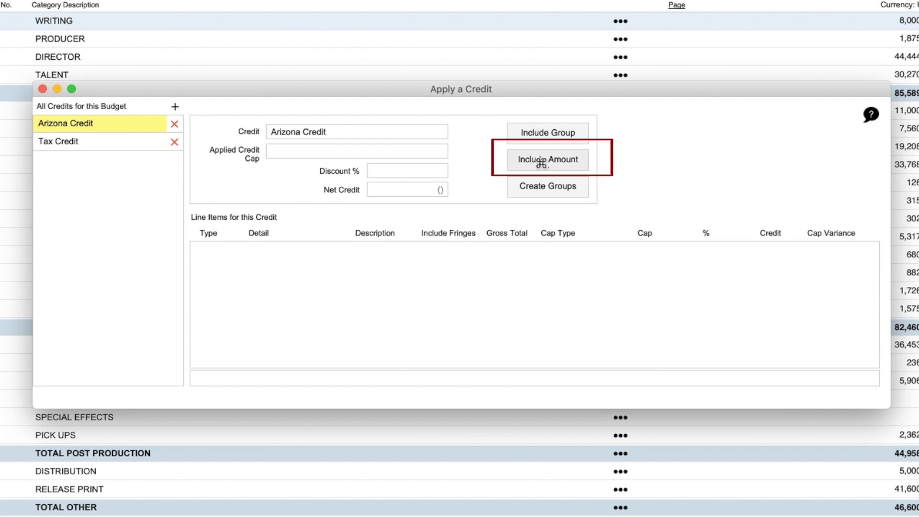
click(264, 249)
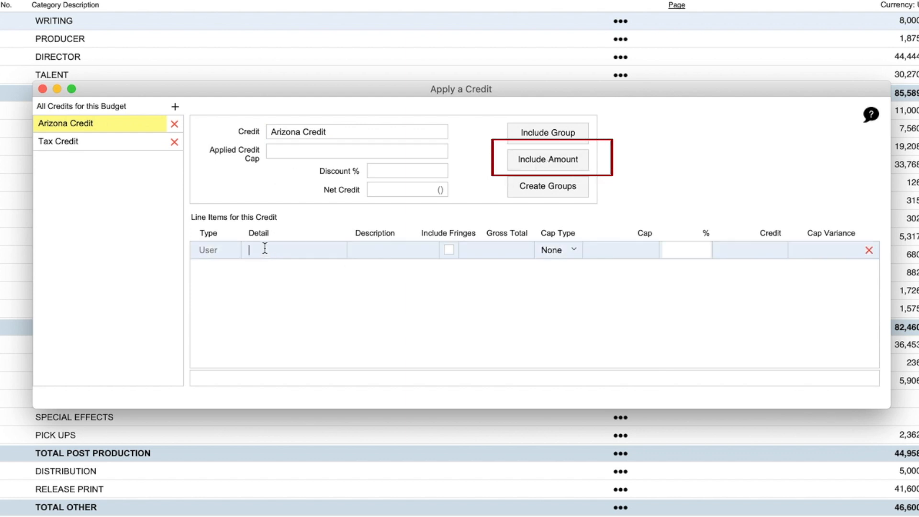
click(265, 249)
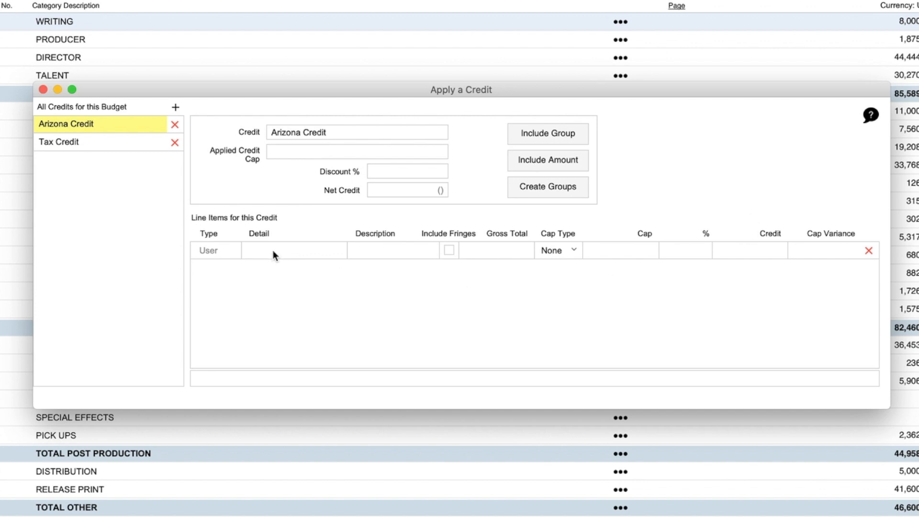
text(Ti)
key(BackSpace)
text(us)
text(cch)
key(BackSpace)
key(BackSpace)
text(on)
Set the Tuscon line item's gross total to 5000 and its percentage to 50.
click(511, 247)
text(5000)
click(700, 251)
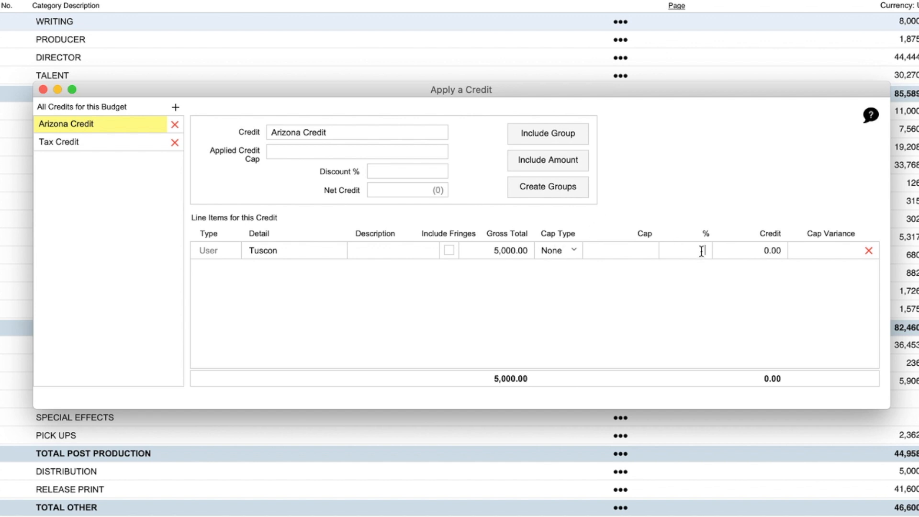
text(50)
key(Return)
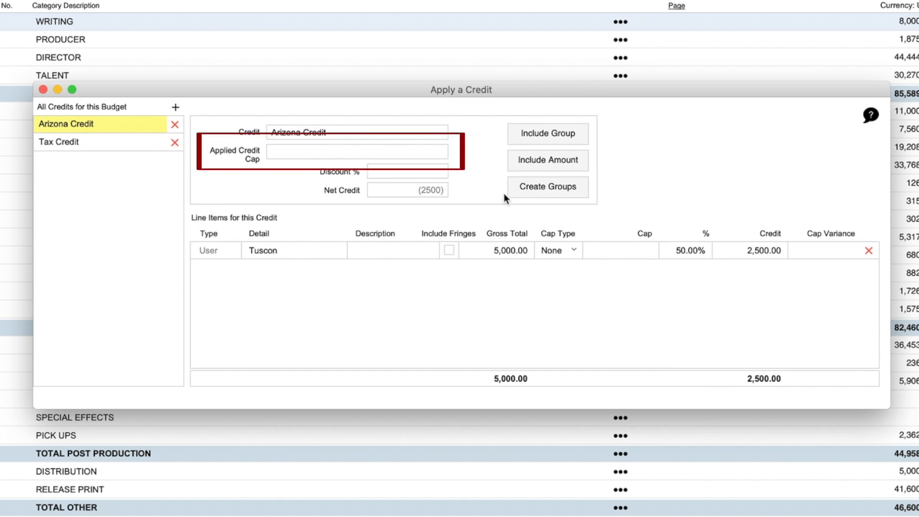
Set the Arizona Credit's applied credit cap to 1000.
click(418, 152)
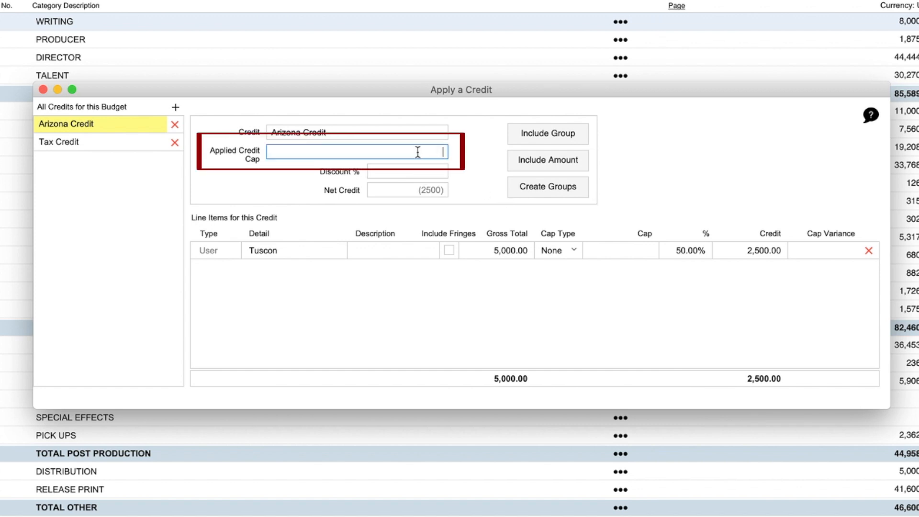
text(1000)
key(Return)
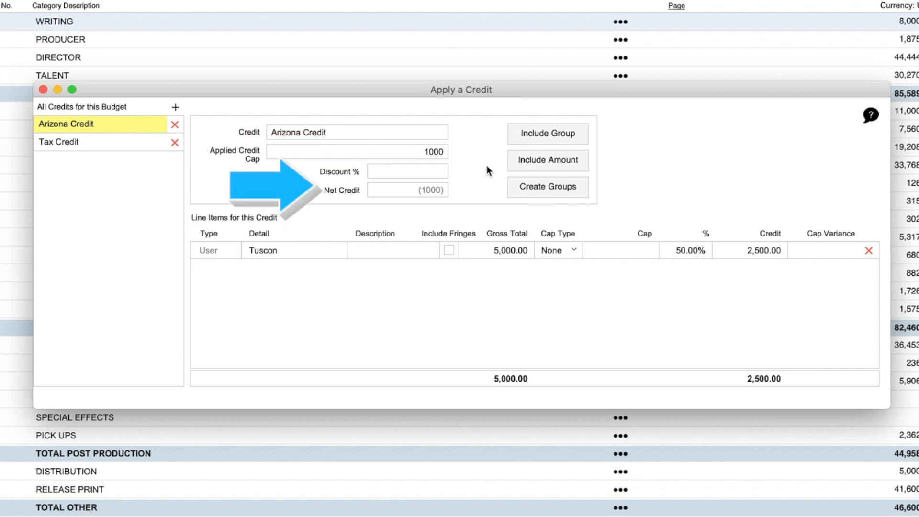
Raise the Arizona Credit's applied credit cap to 50000.
triple_click(402, 152)
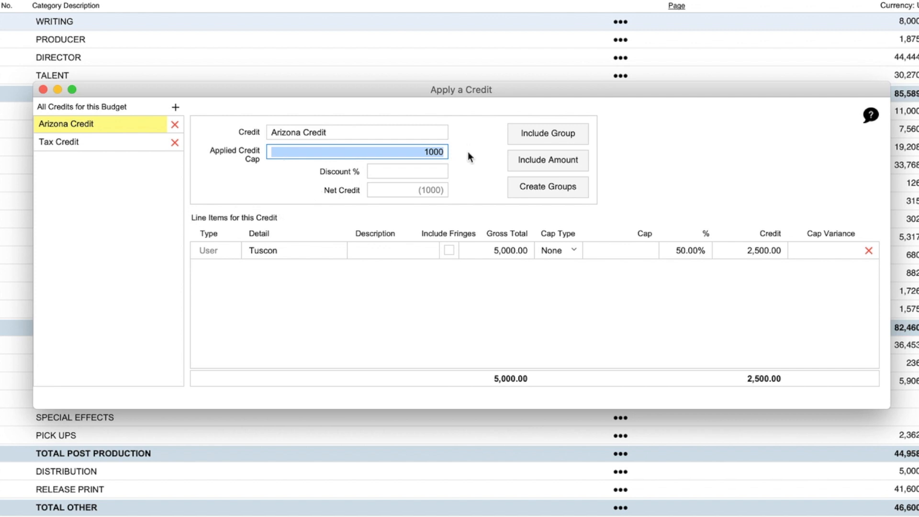
text(50000)
key(Return)
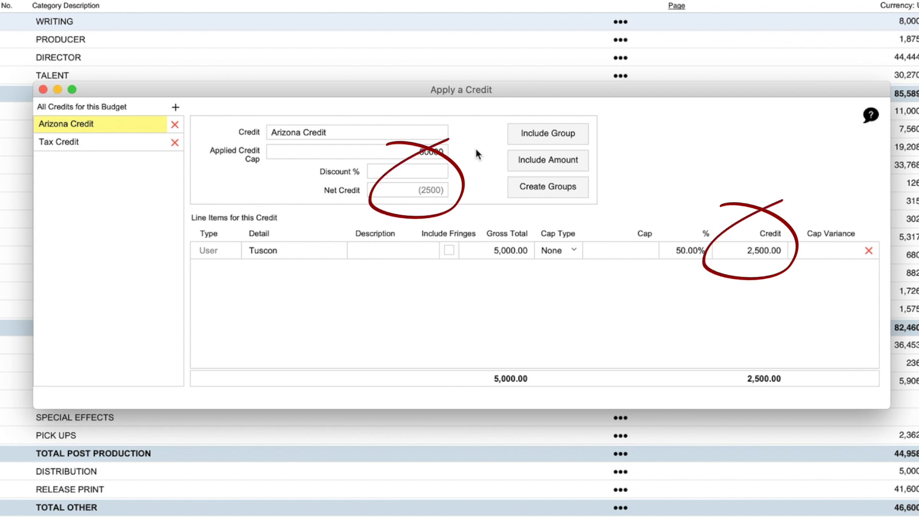
Set the Arizona Credit's applied credit cap to 0 and open its discount percentage for editing.
double_click(415, 151)
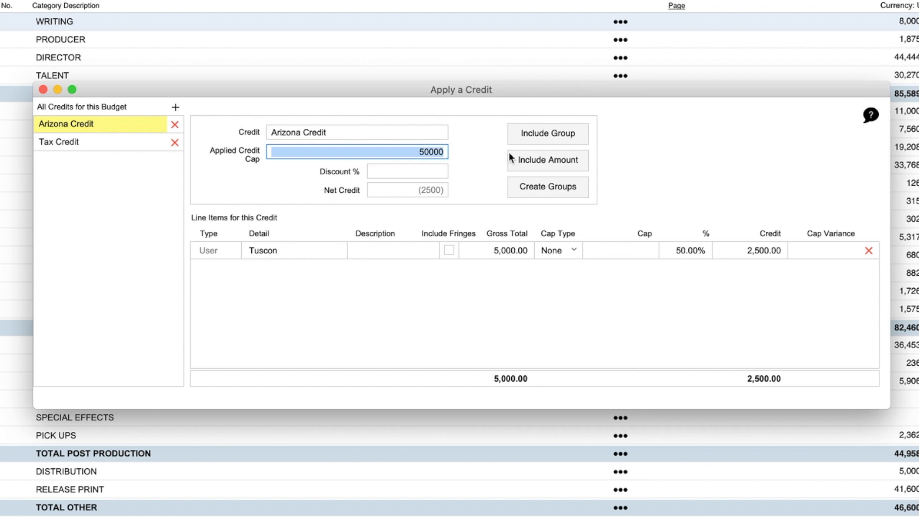
text(0)
click(425, 170)
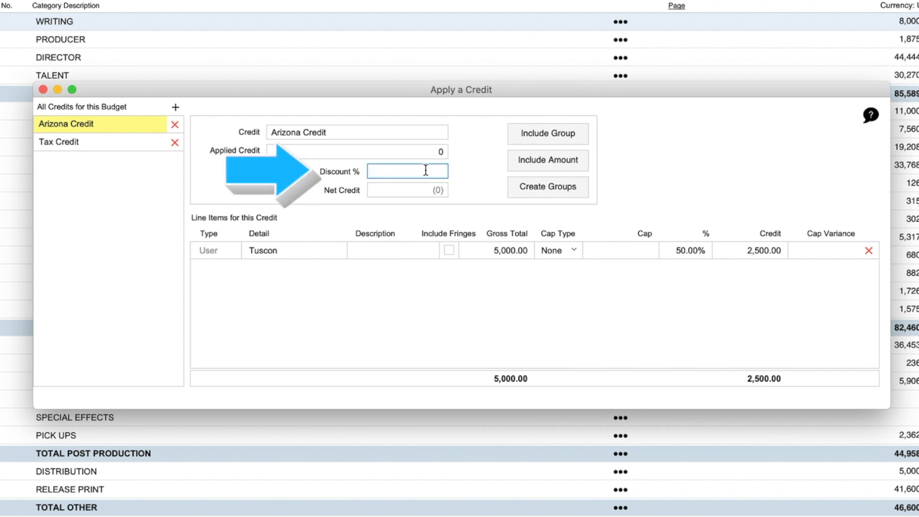